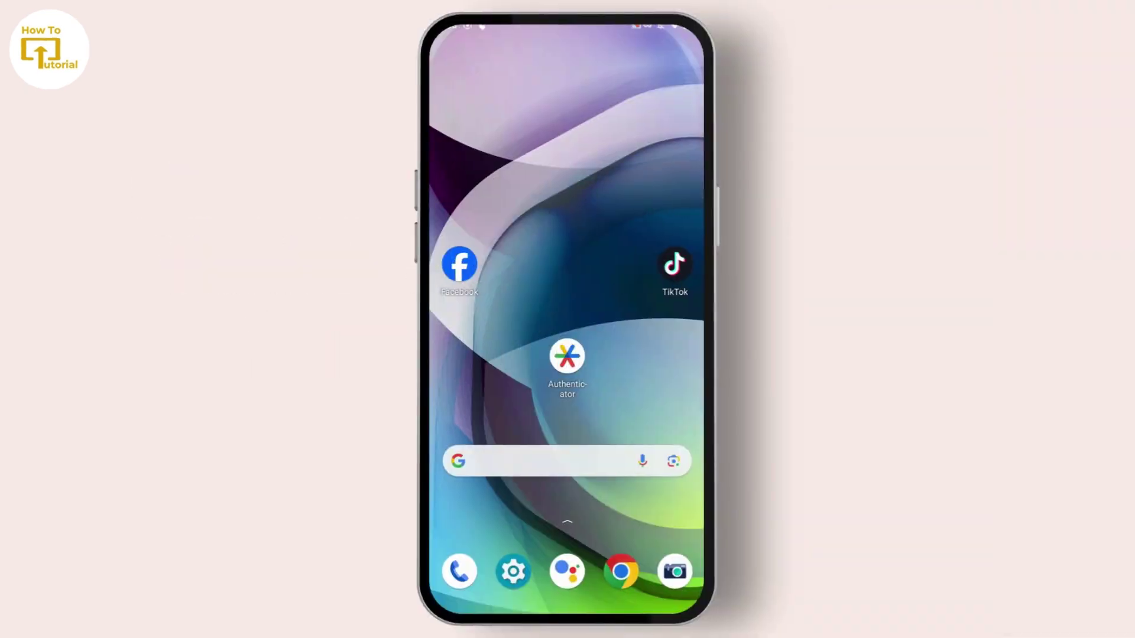
Step: Swipe up on the home screen to reveal the app drawer
drag(568, 532, 568, 223)
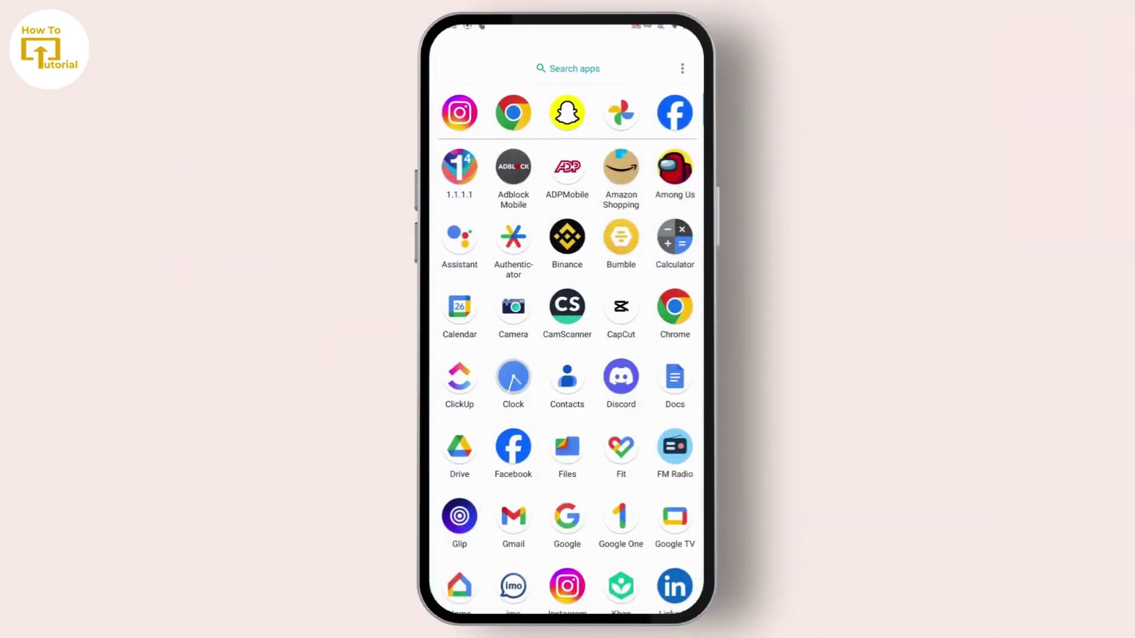
Step: Launch Instagram from the drawer and go to the direct messages inbox
click(459, 113)
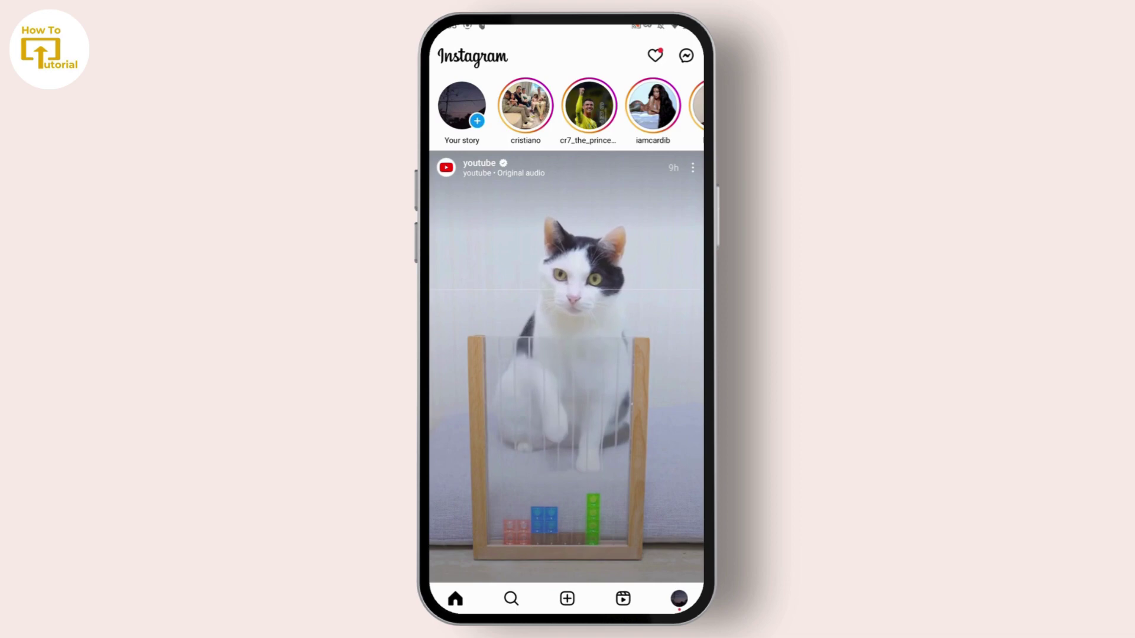
click(686, 55)
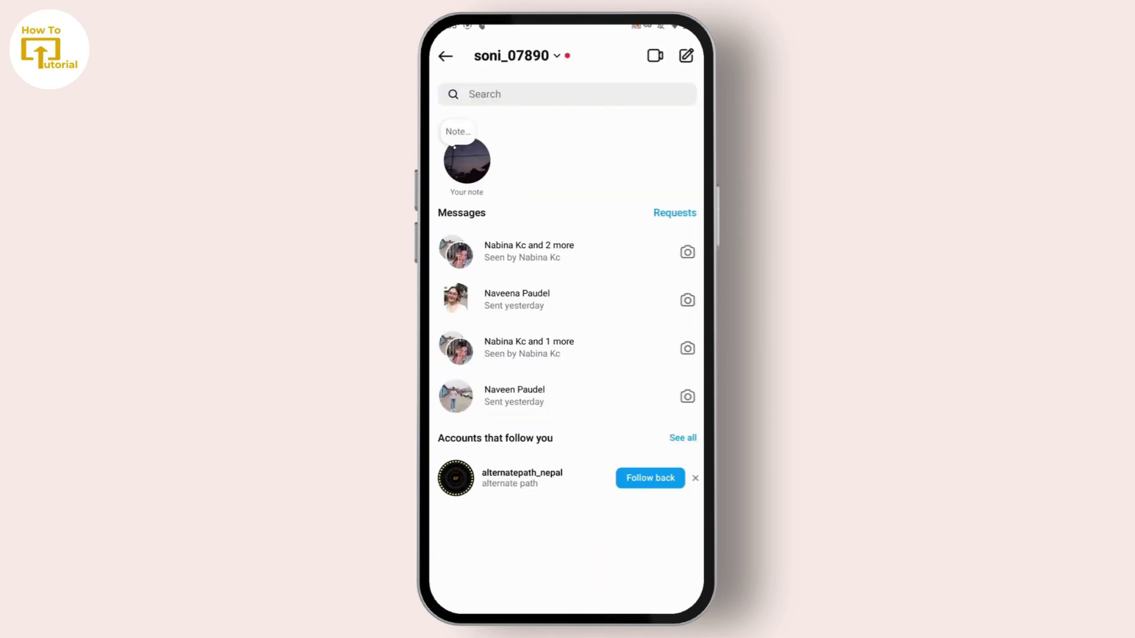
click(517, 300)
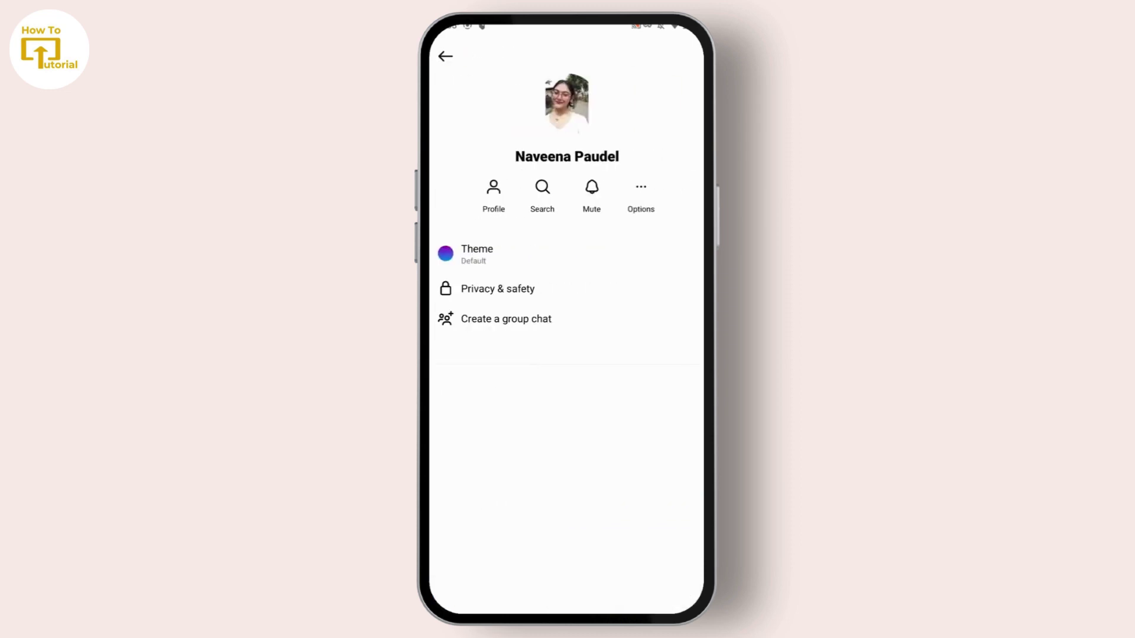
click(498, 288)
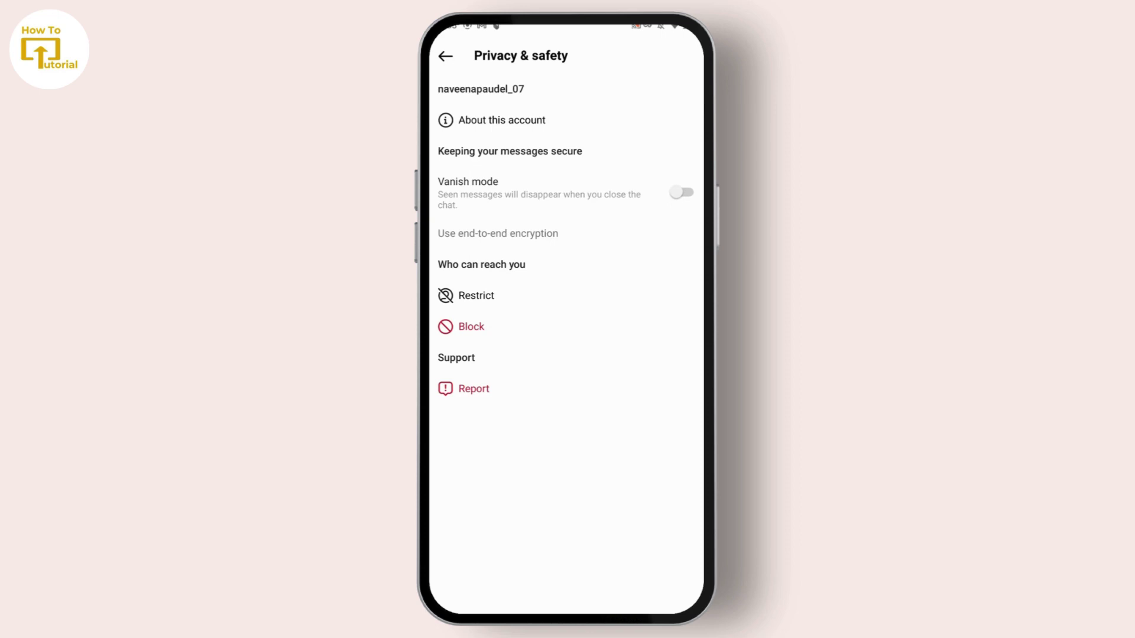
Step: Toggle Vanish mode on, then leave it switched off
click(682, 193)
click(682, 191)
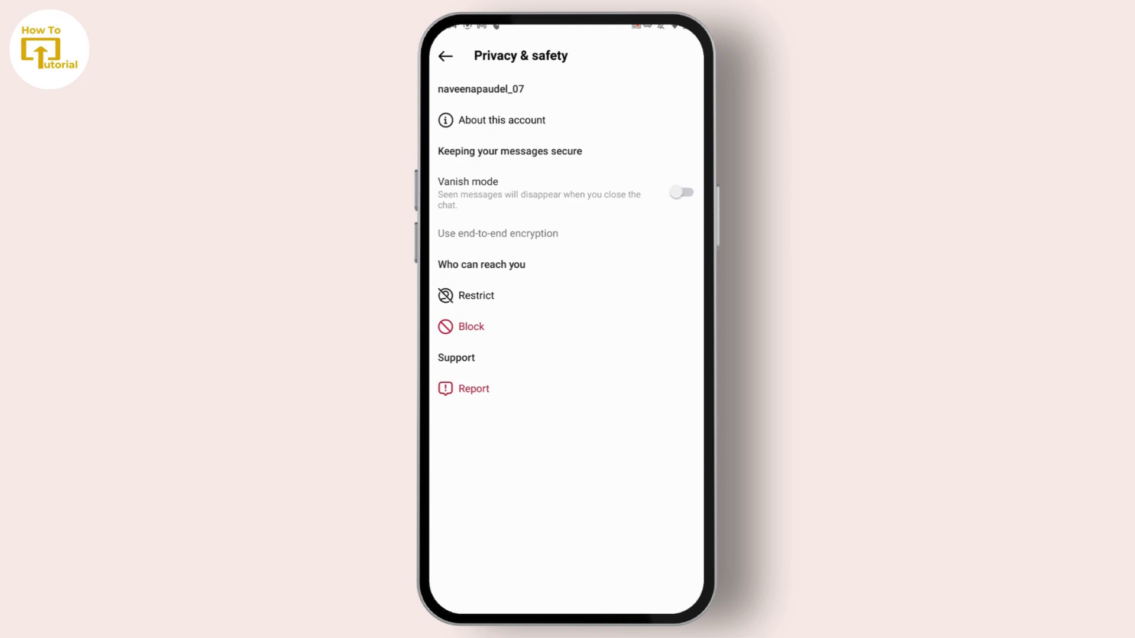